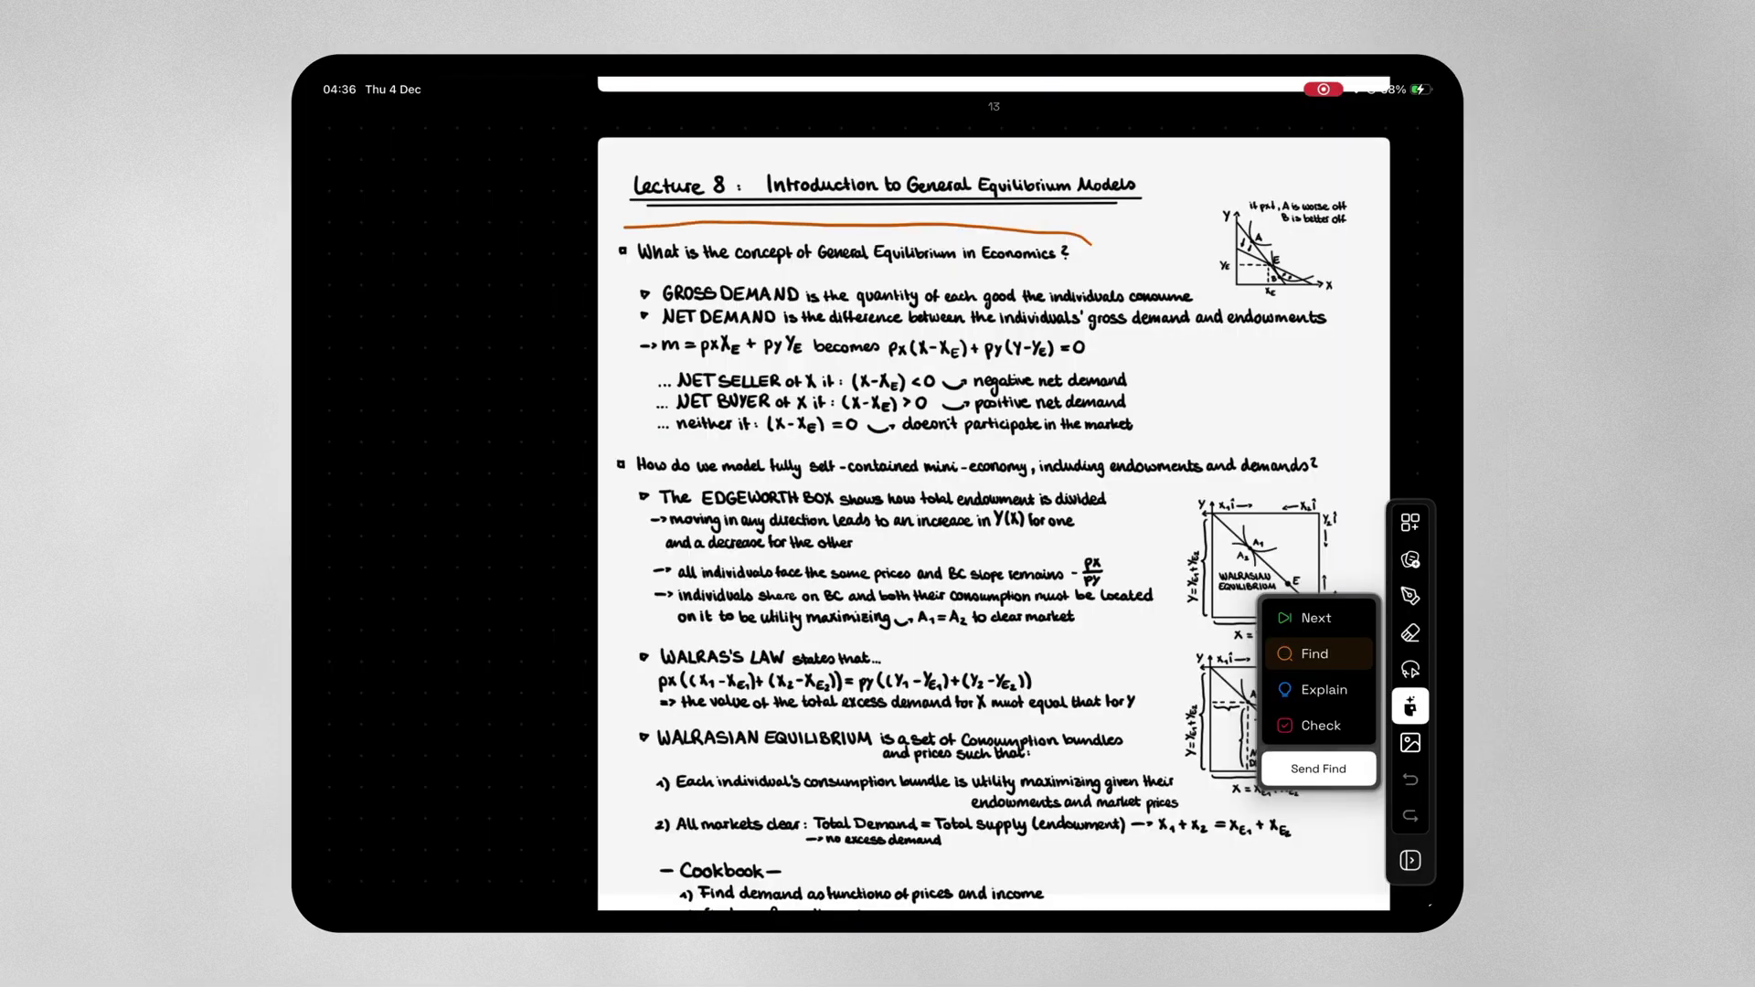
# Have the tutor find references, explain the circled ethanal molecule, and check the integral working
pyautogui.click(1317, 769)
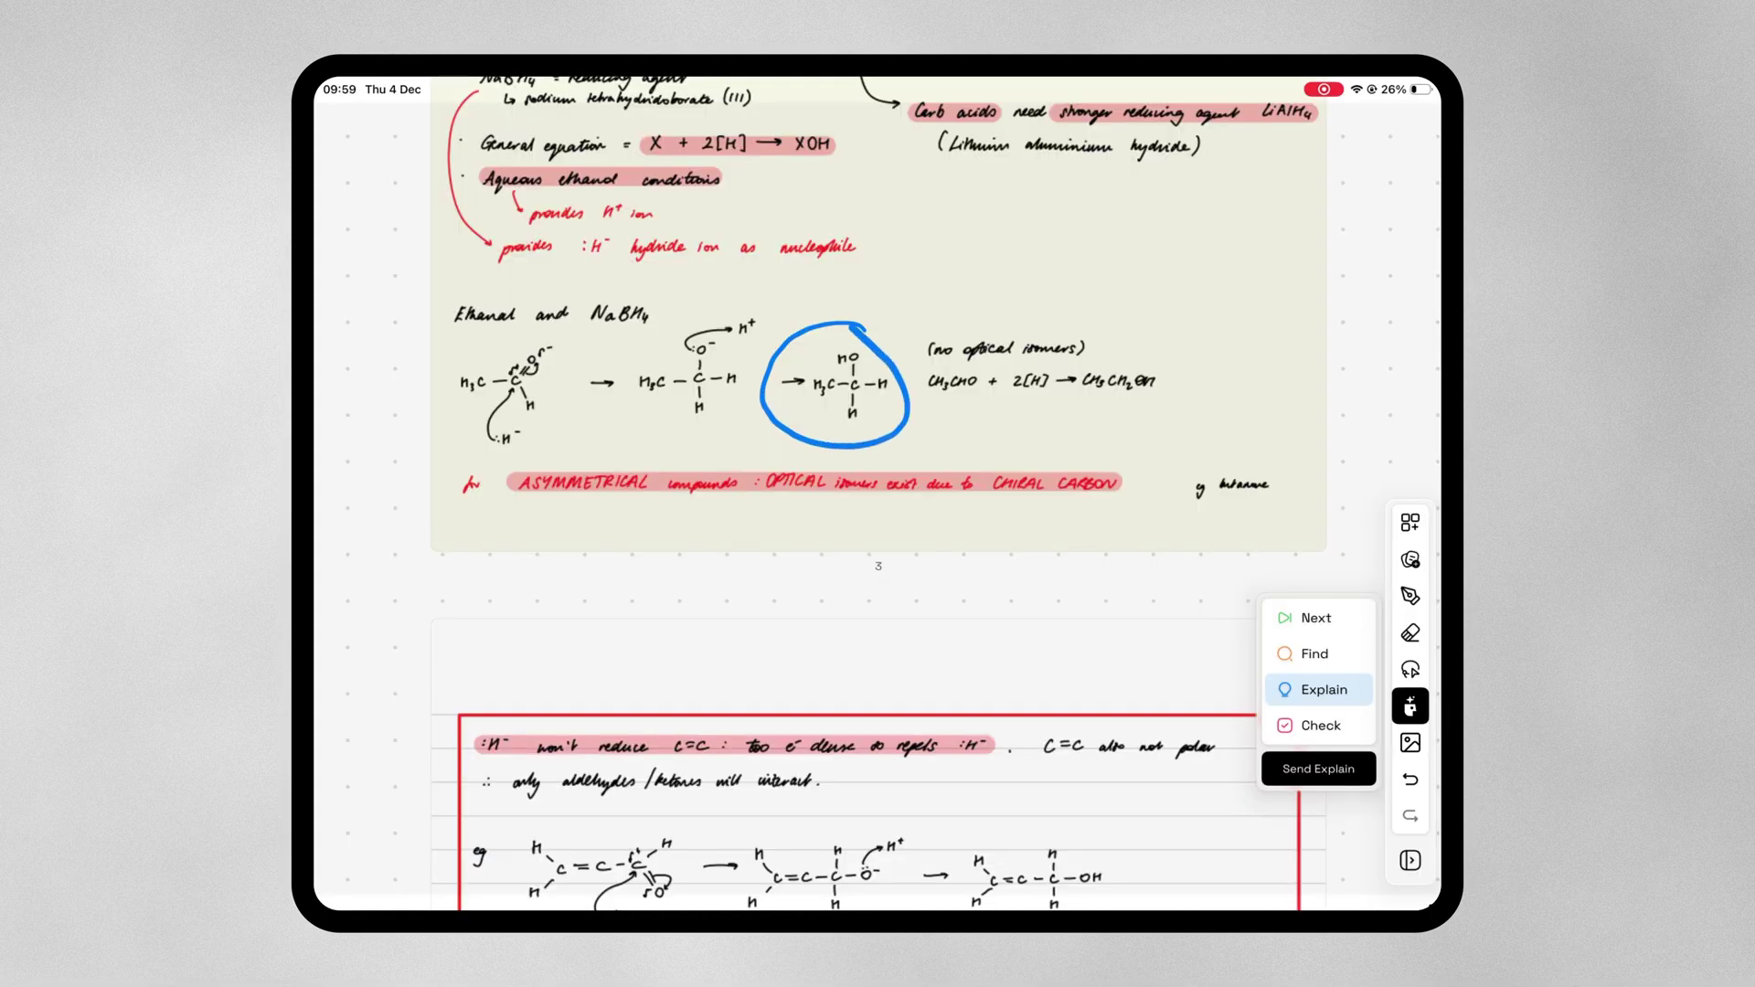
pyautogui.click(1317, 769)
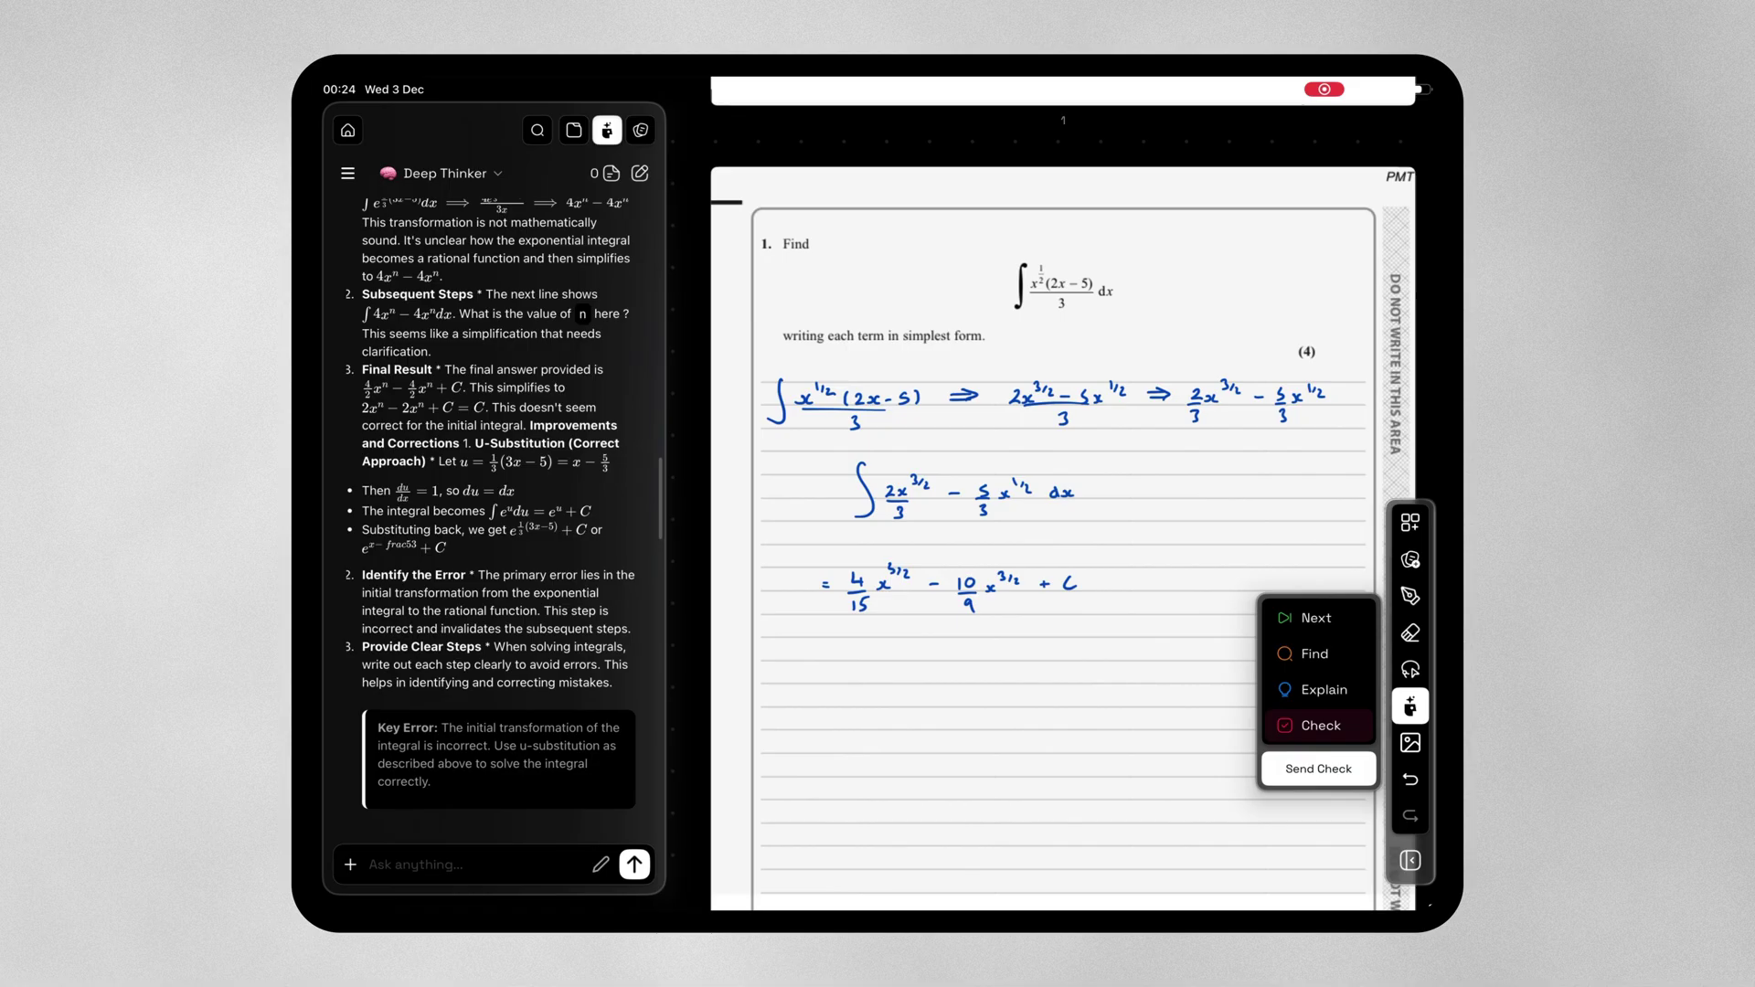
pyautogui.click(1318, 769)
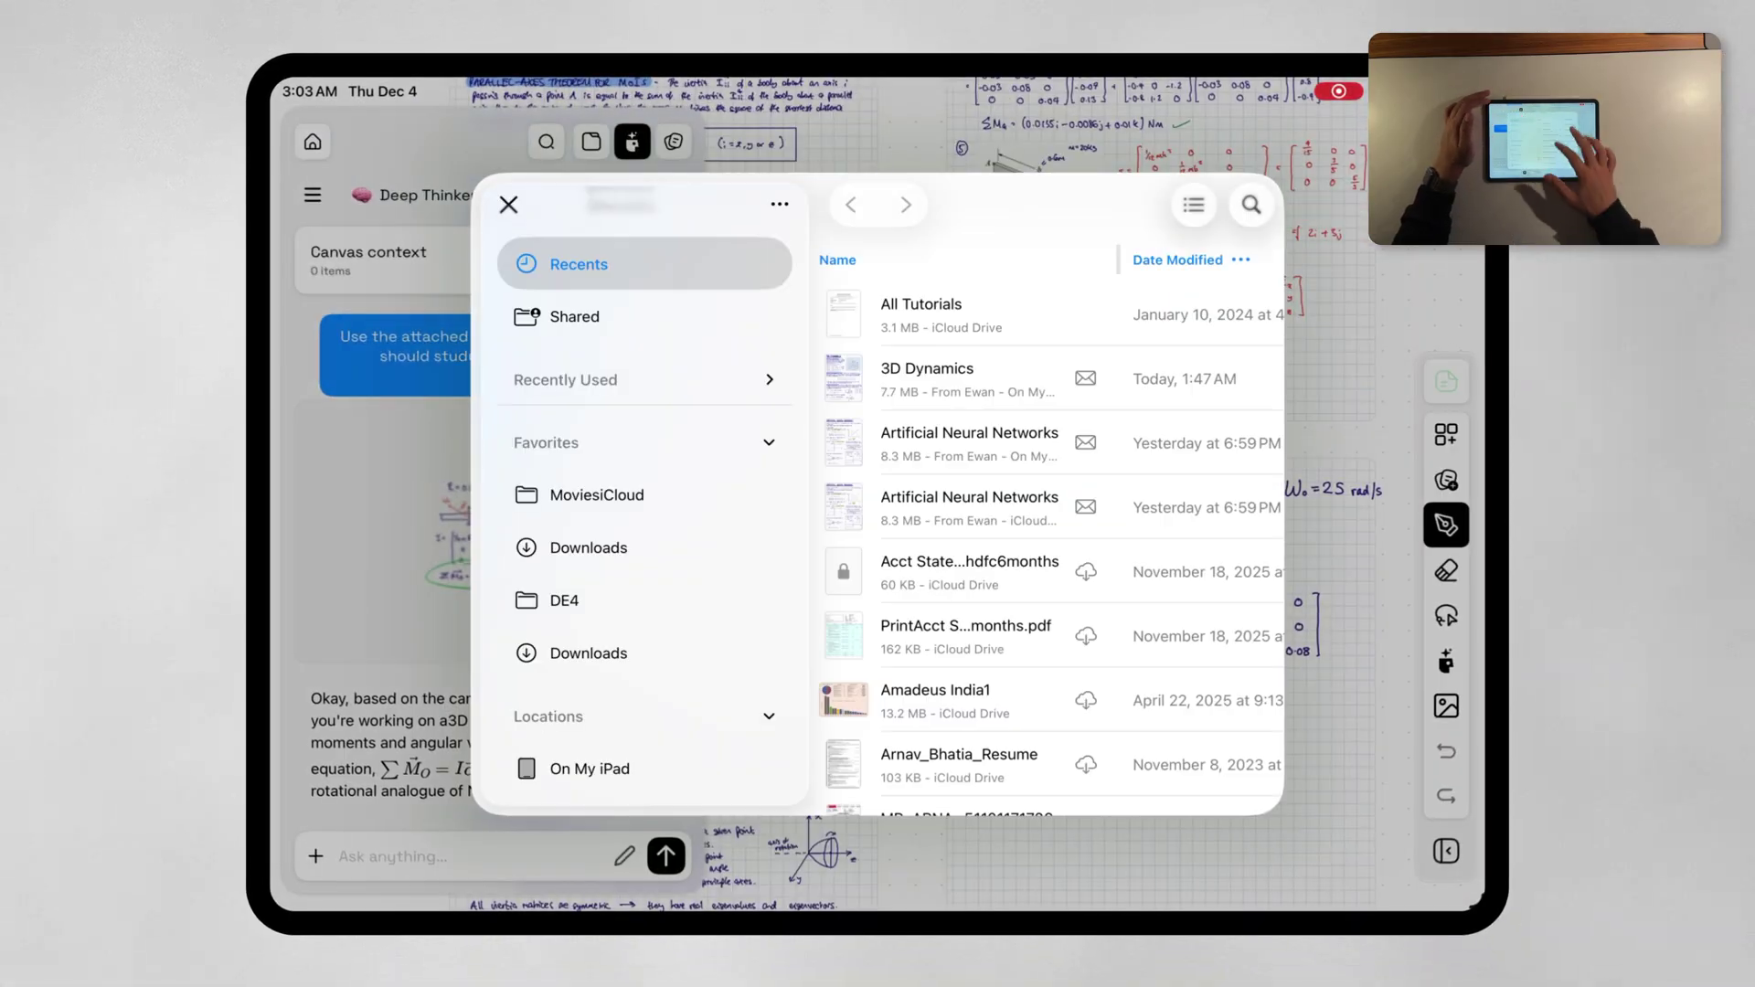
# Index All Tutorials.pdf as canvas context, then switch the tutor persona from Guided to Sassy
pyautogui.click(923, 314)
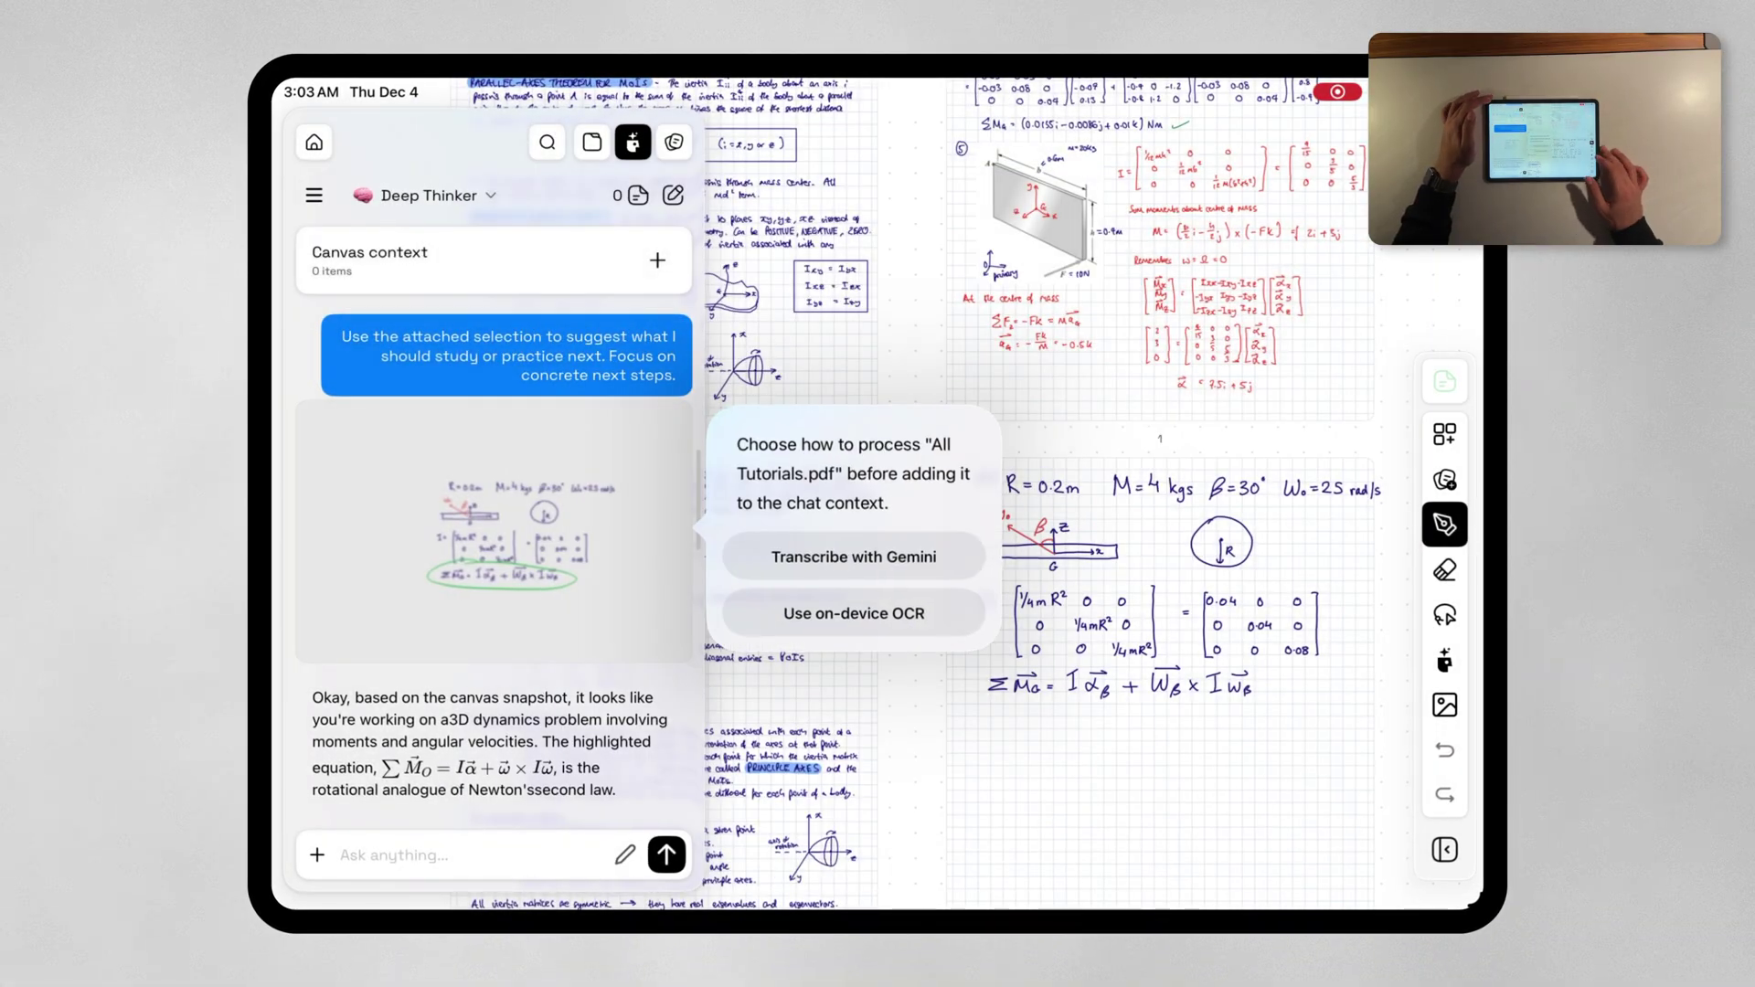
pyautogui.click(852, 563)
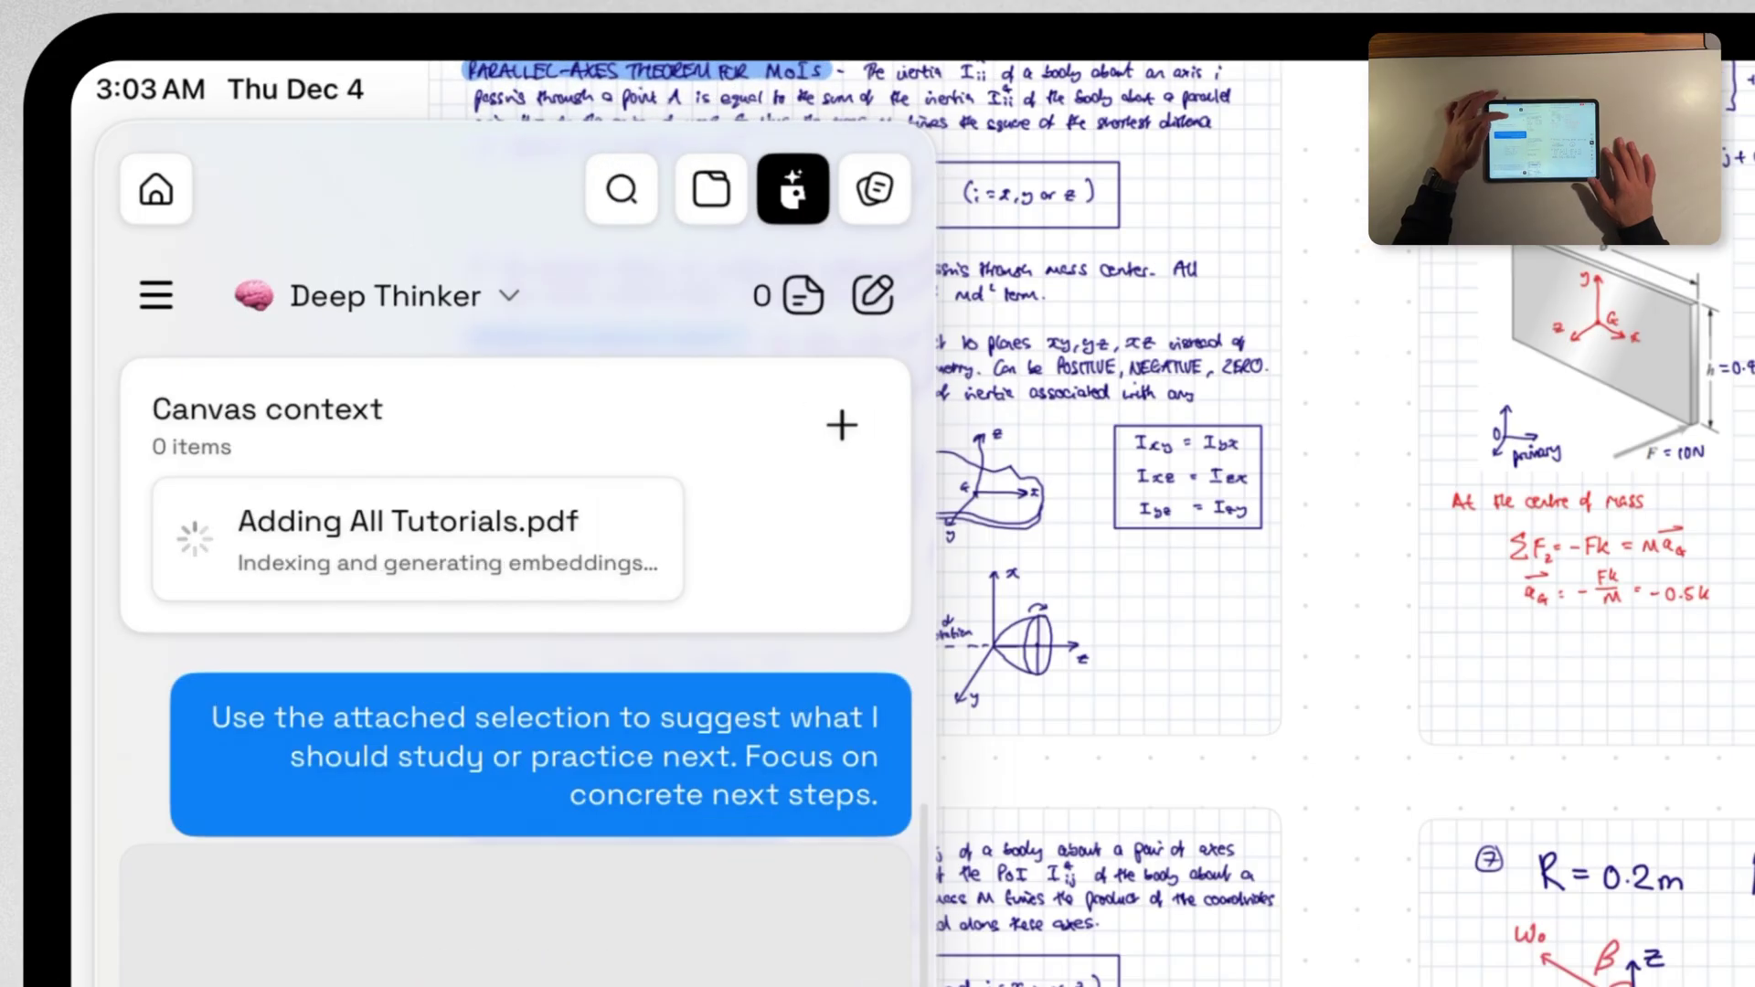
pyautogui.click(398, 296)
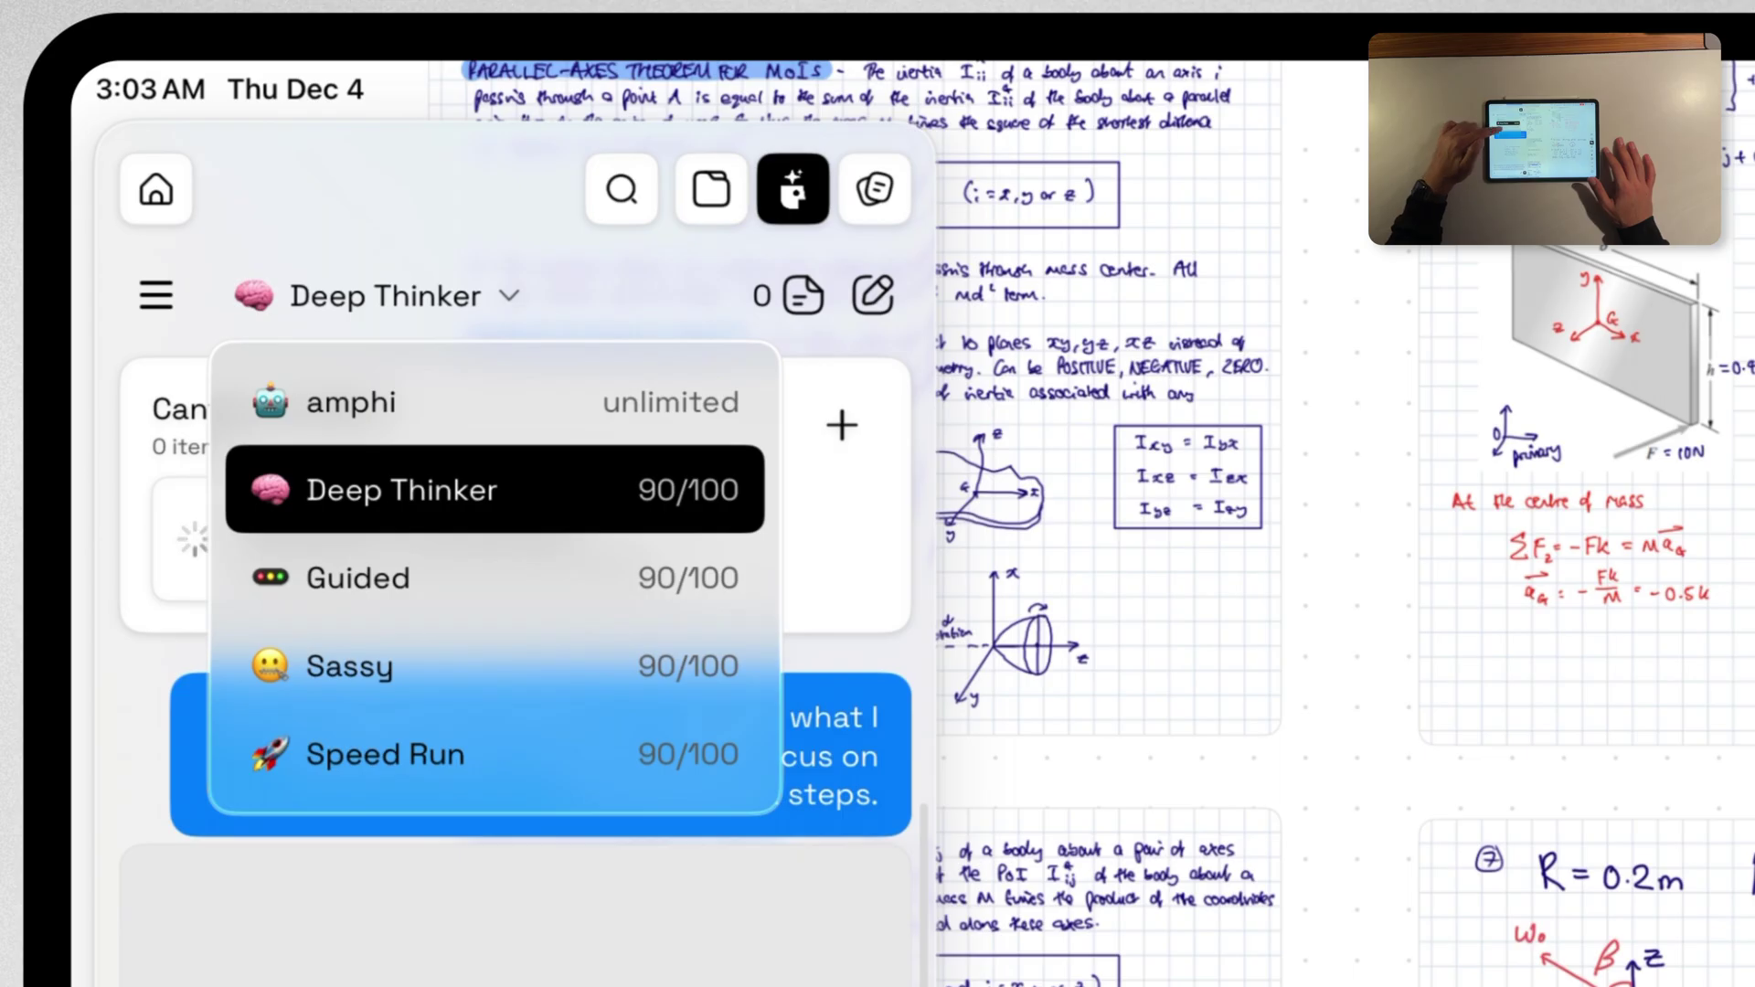
pyautogui.click(493, 577)
pyautogui.click(342, 295)
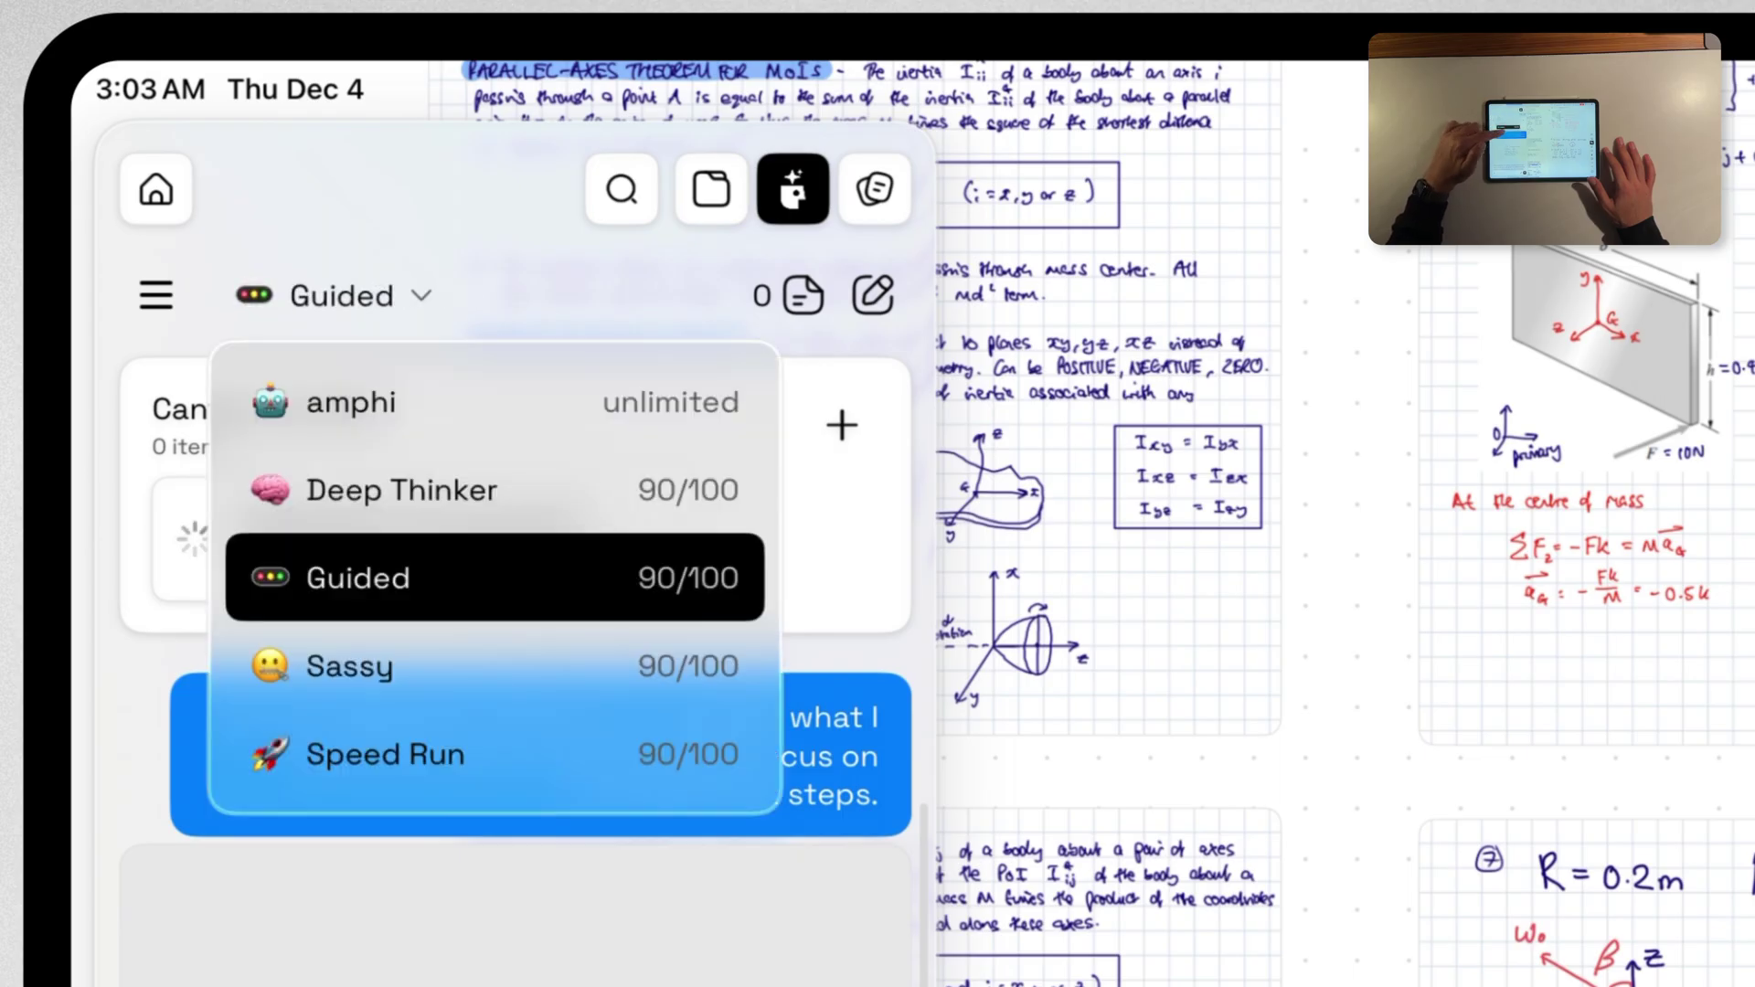
pyautogui.click(495, 665)
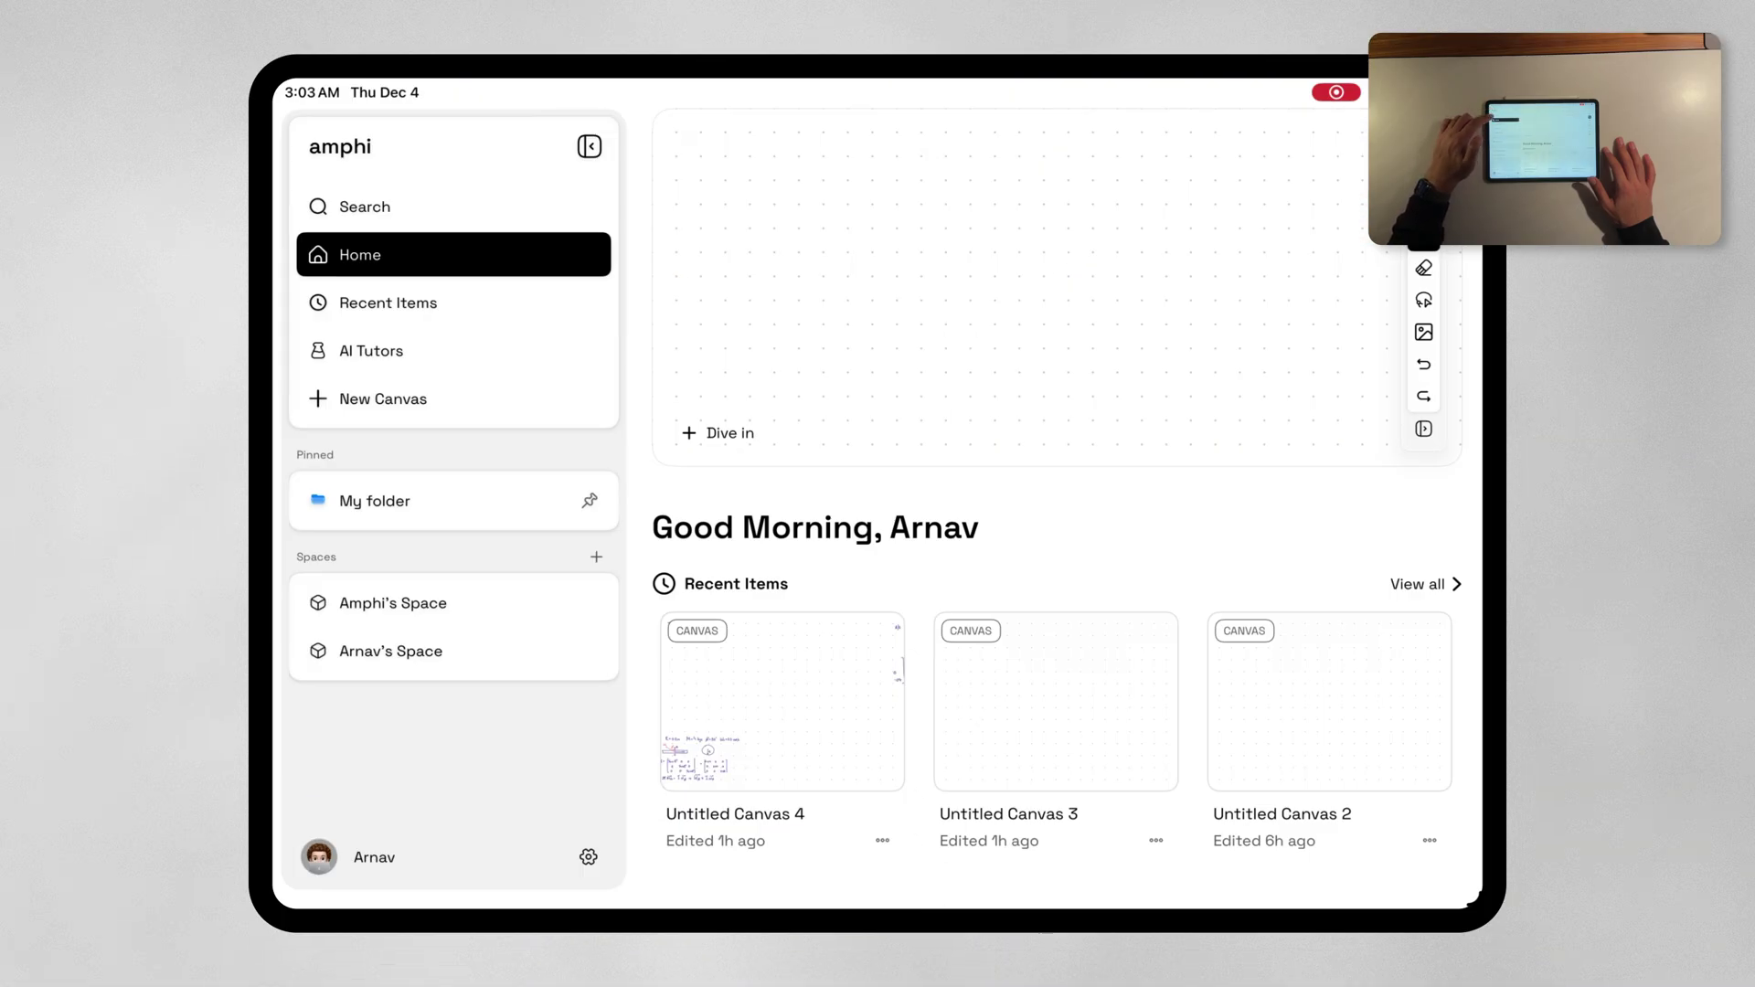
# Go from Home to the AI Tutors page via the sidebar
pyautogui.click(371, 350)
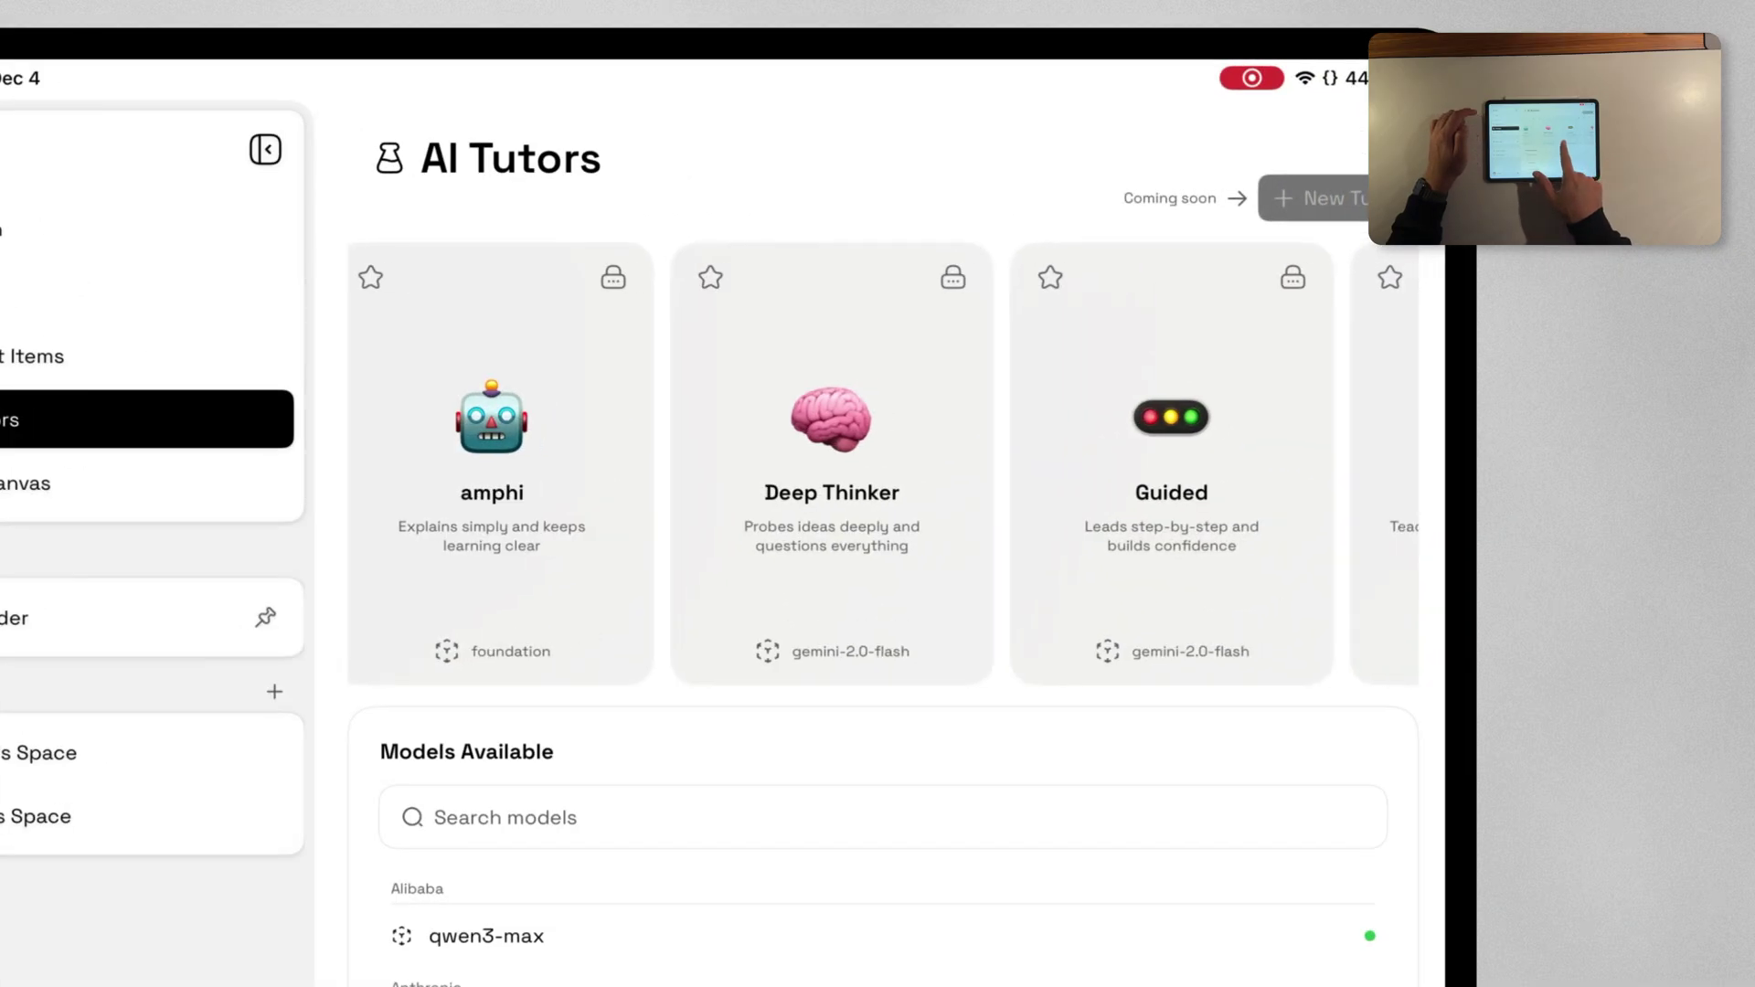
pyautogui.hscroll(3, 1028, 385)
pyautogui.hscroll(2, 1029, 384)
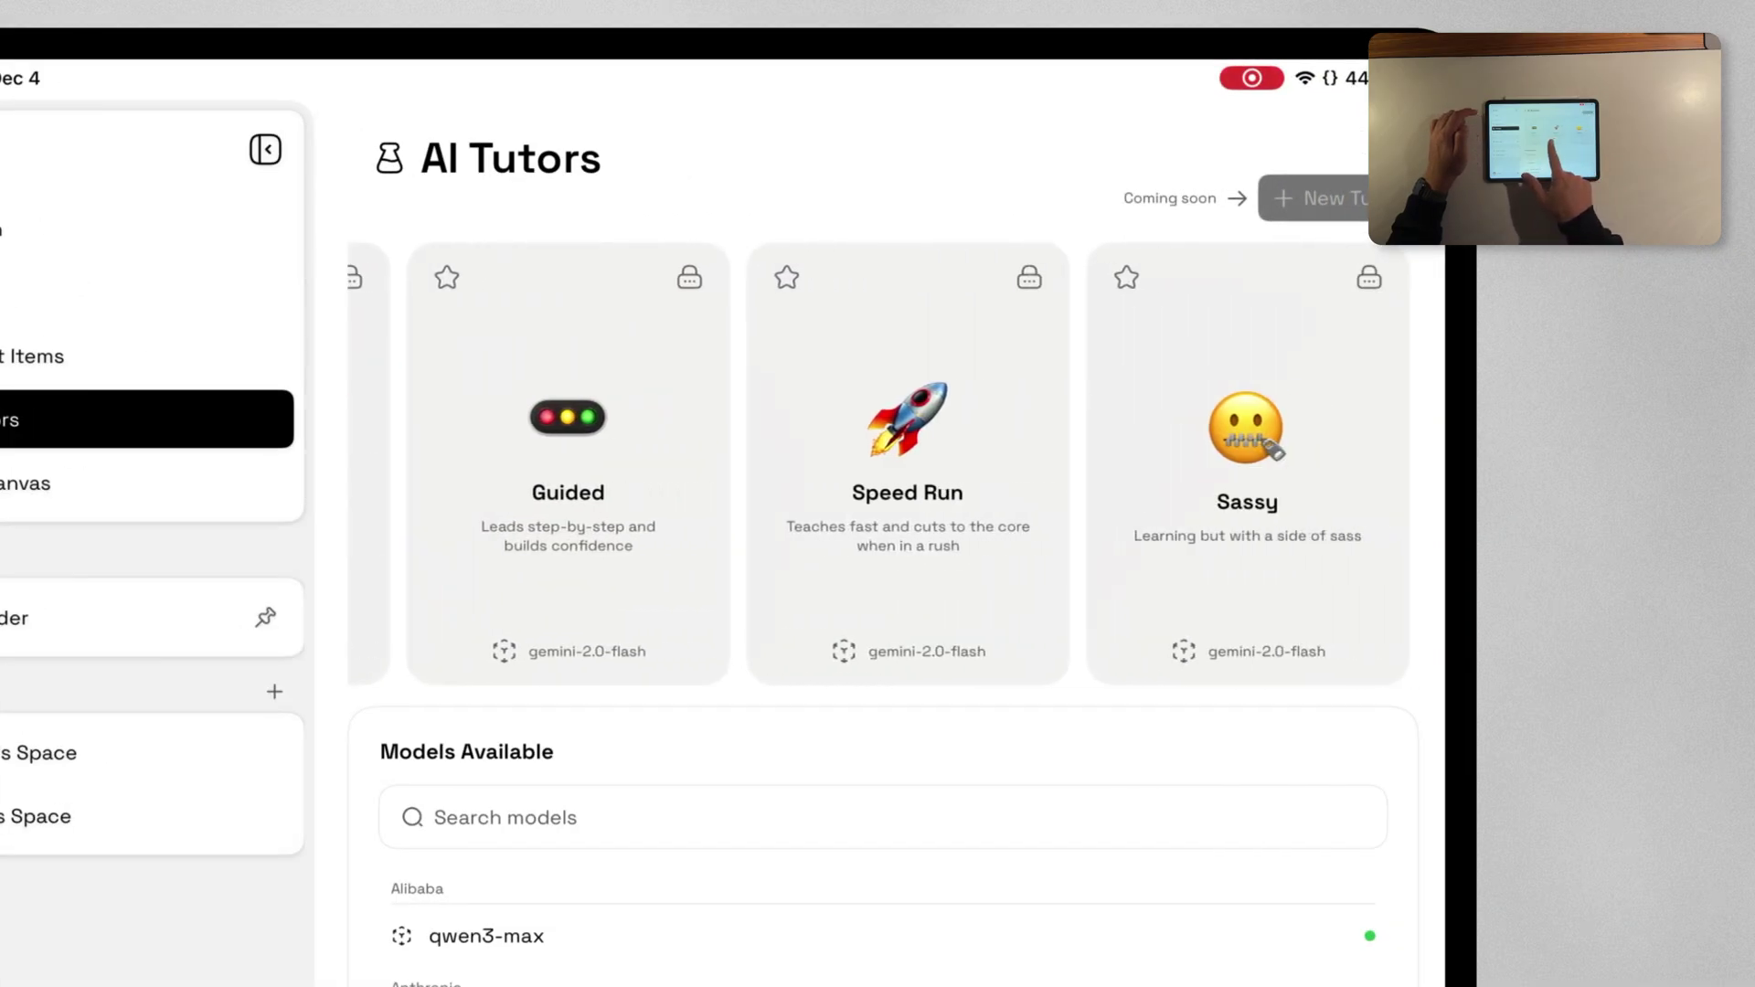
pyautogui.scroll(-3, 878, 548)
pyautogui.scroll(-2, 878, 686)
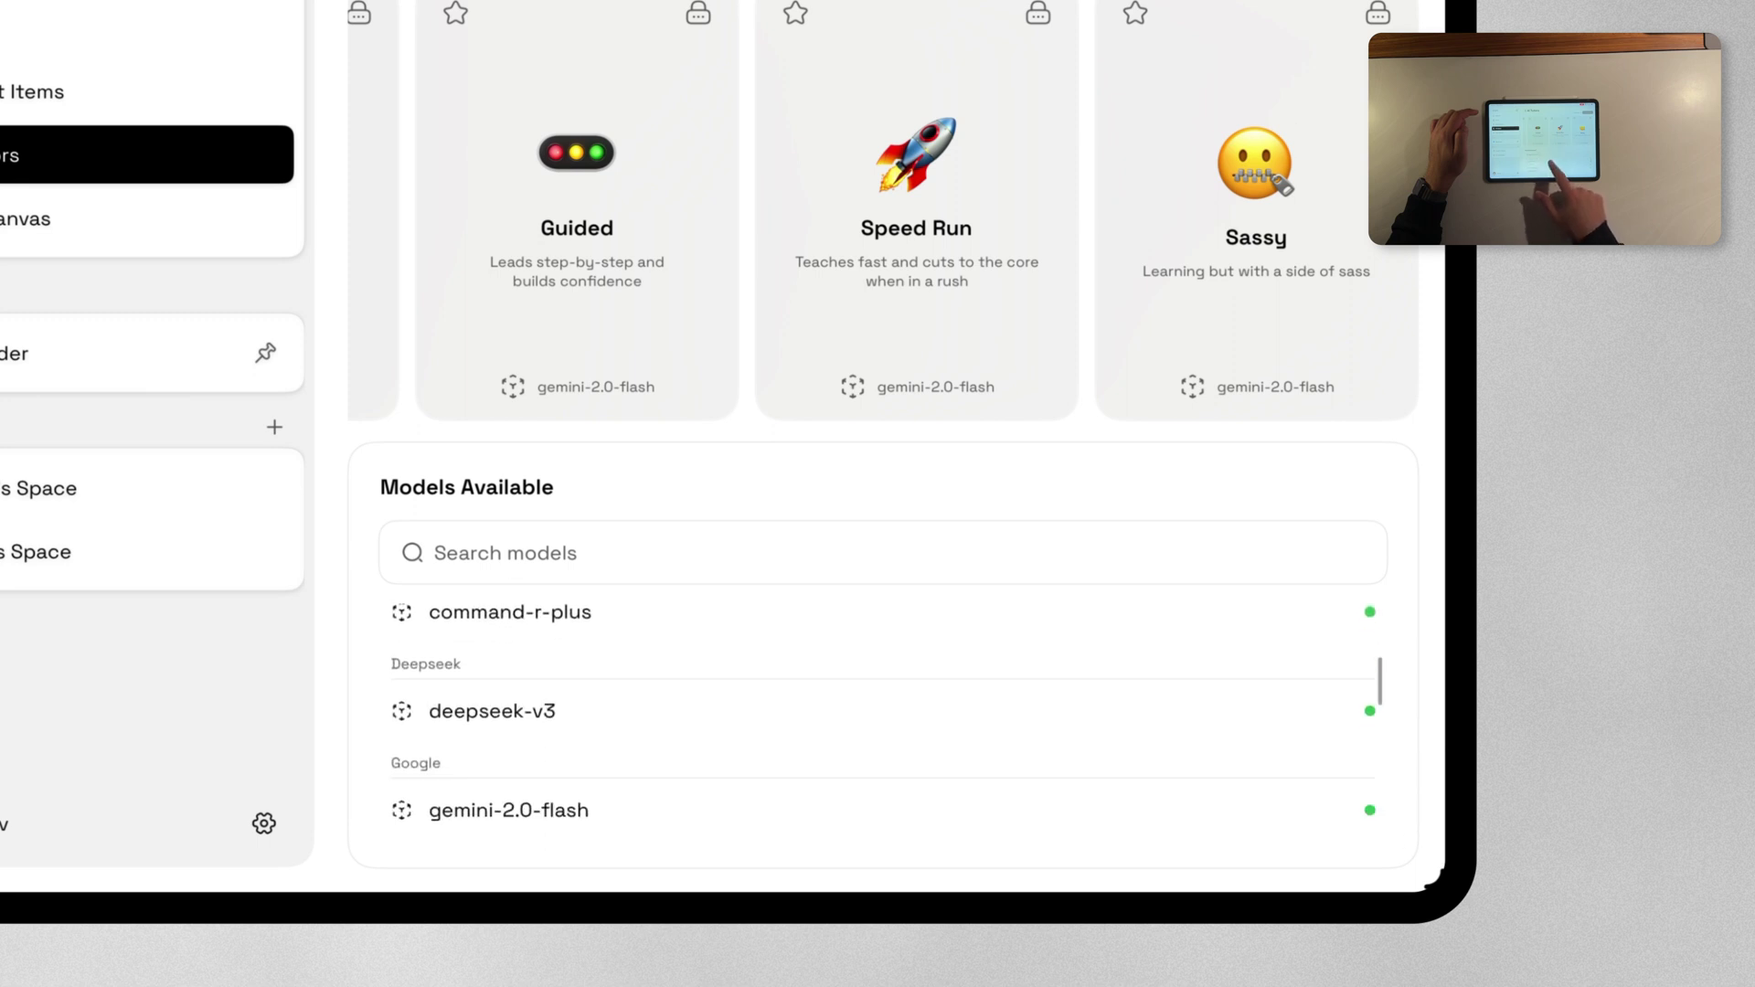
pyautogui.scroll(-3, 878, 714)
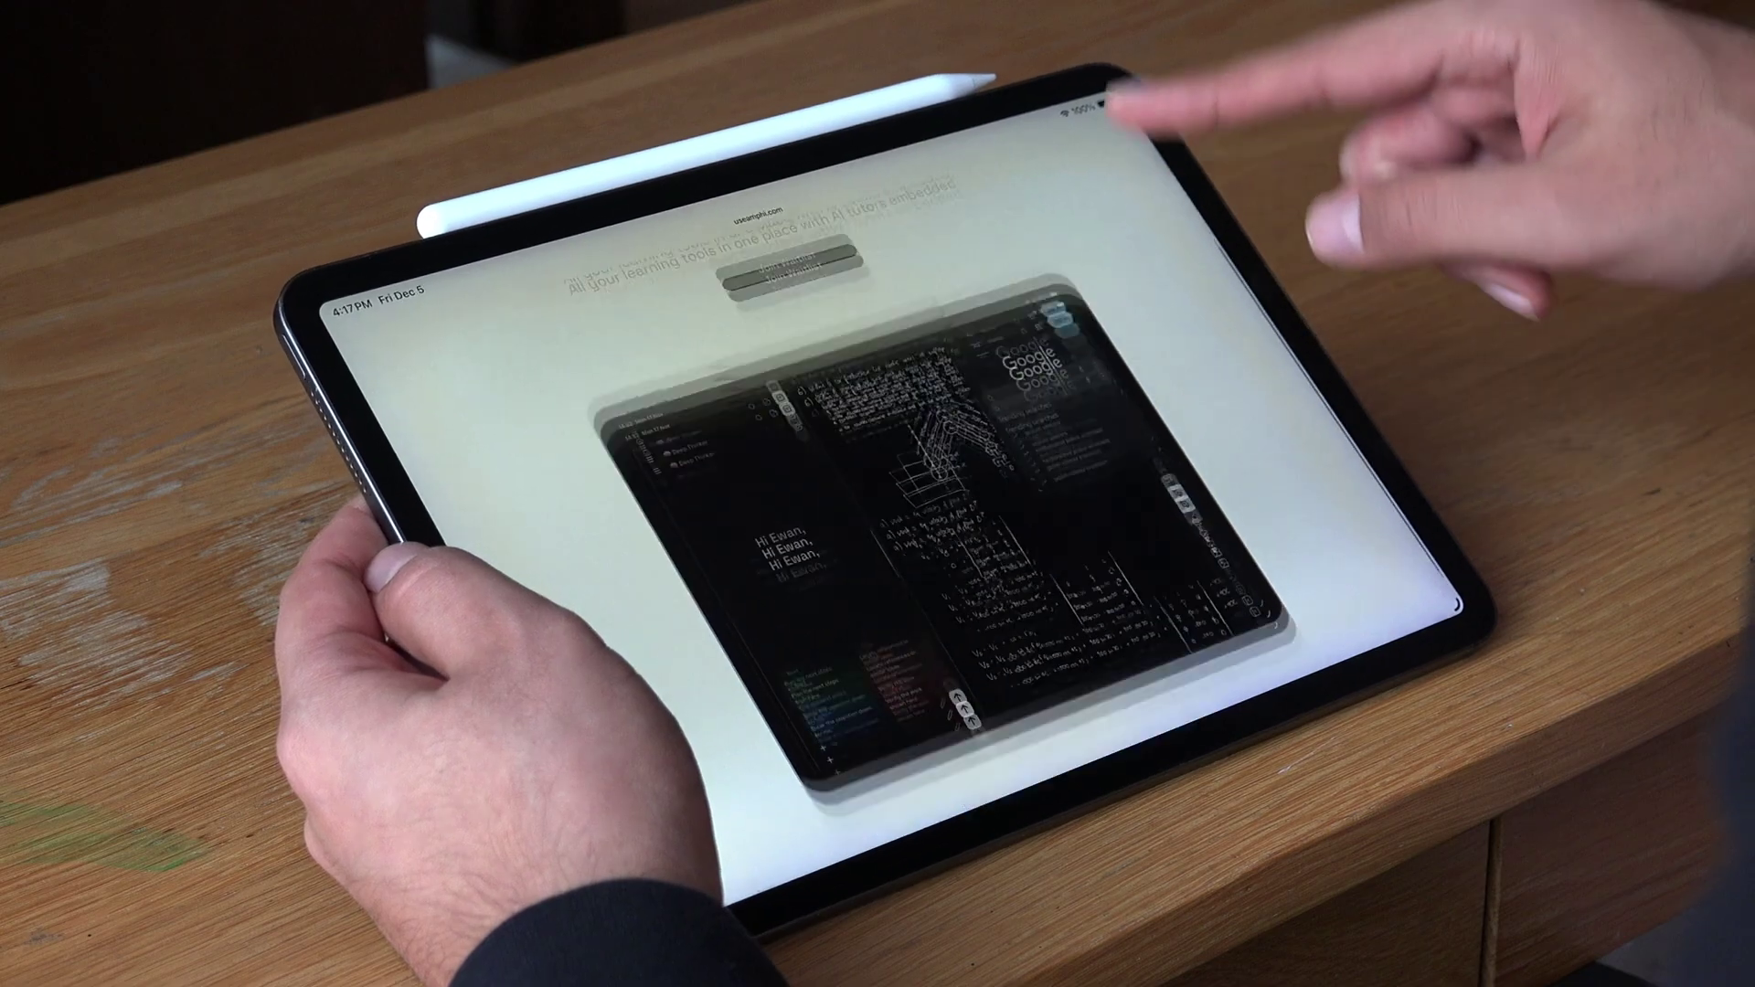